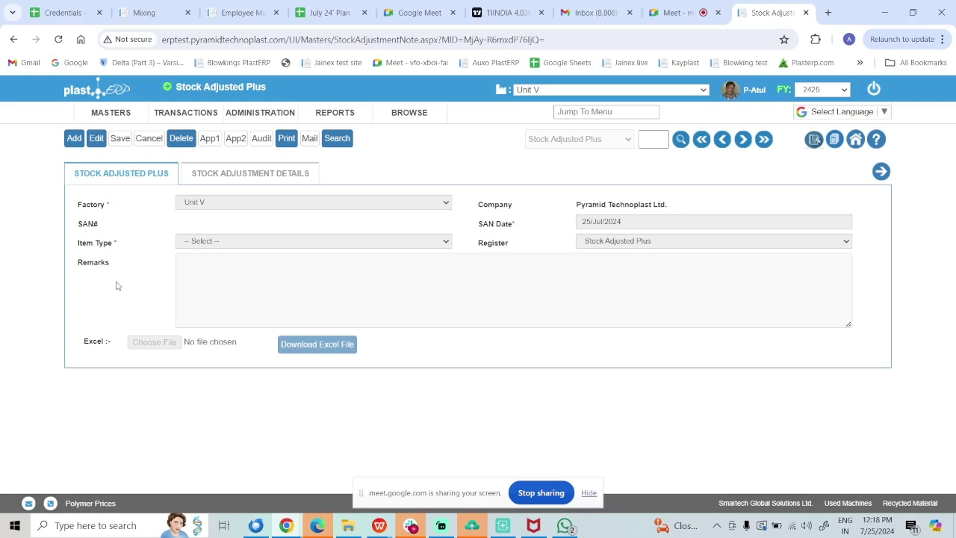
Step: Open the Stock Adjusted Plus form and start a new note with item type HM-HDPE GRANUALS
mouse_move(183, 114)
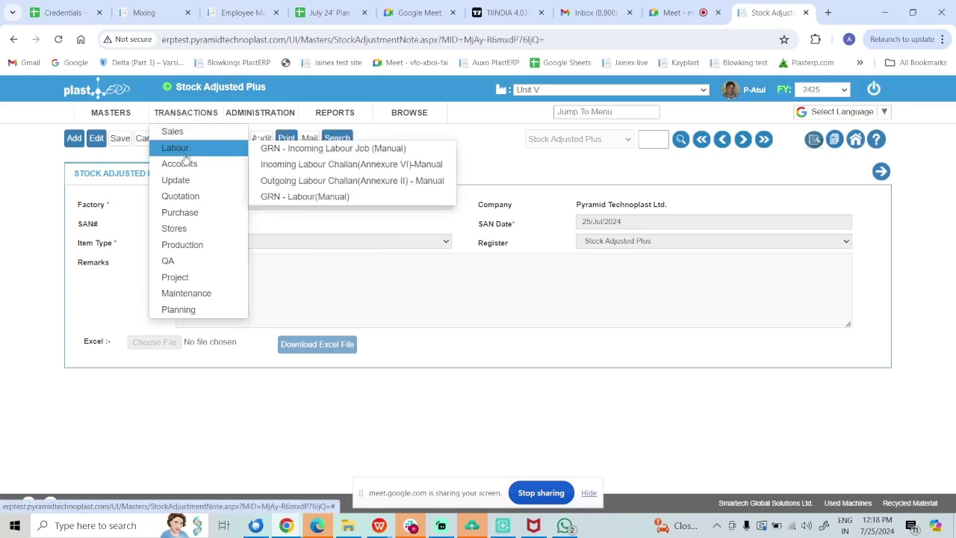
mouse_move(189, 232)
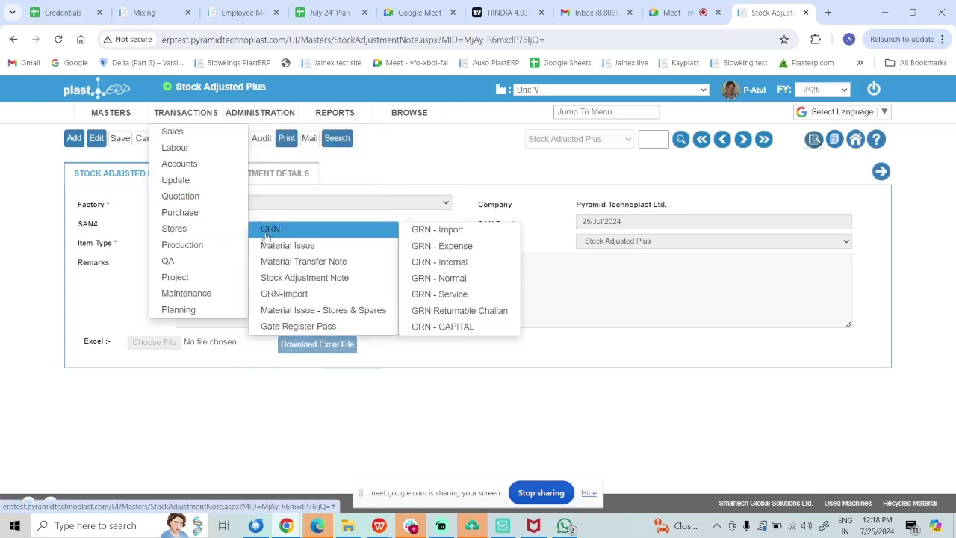
mouse_move(306, 282)
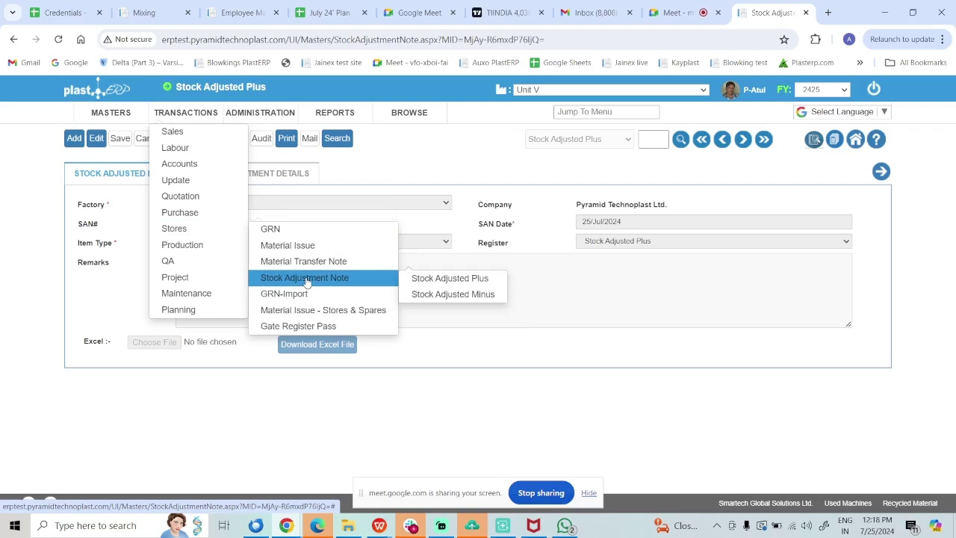
left_click(451, 280)
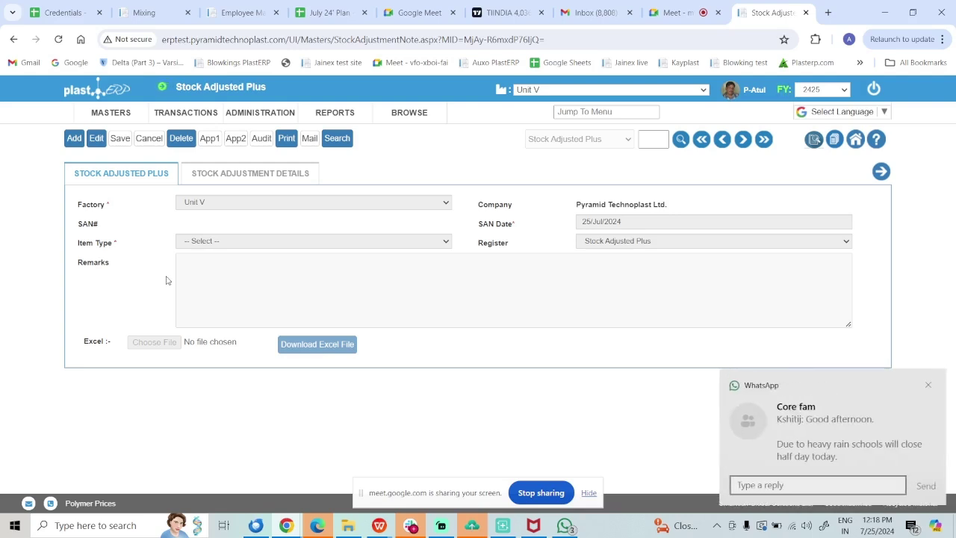
left_click(74, 138)
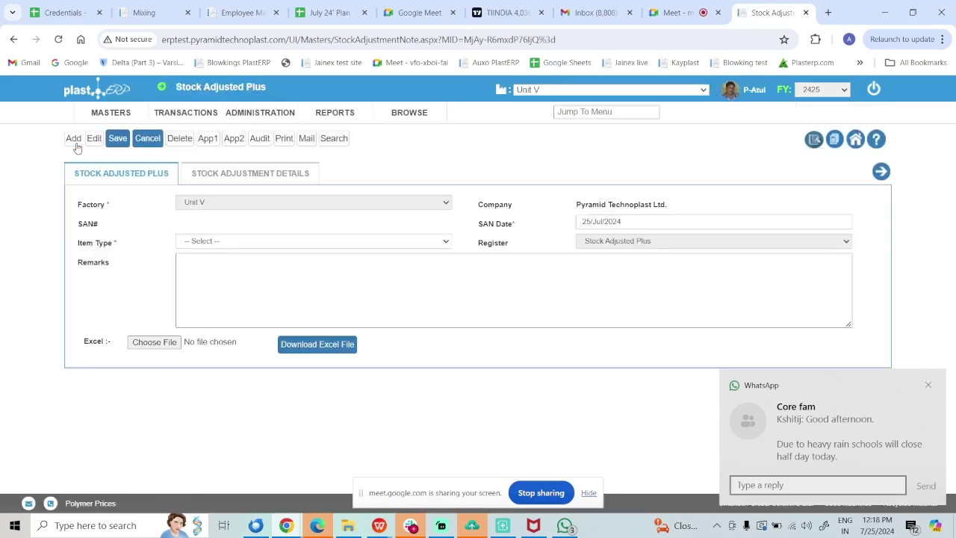
left_click(330, 240)
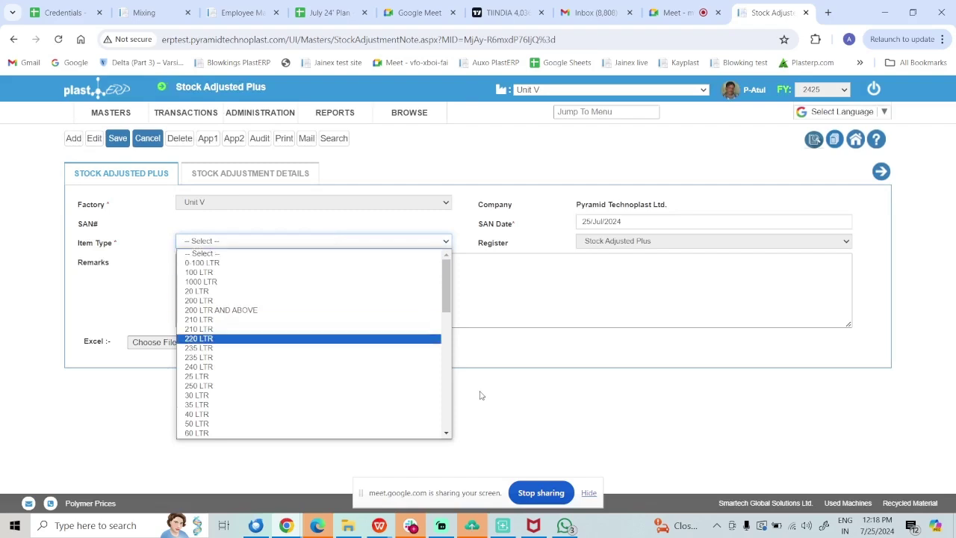
scroll(450, 401, "down", 1)
scroll(450, 400, "down", 3)
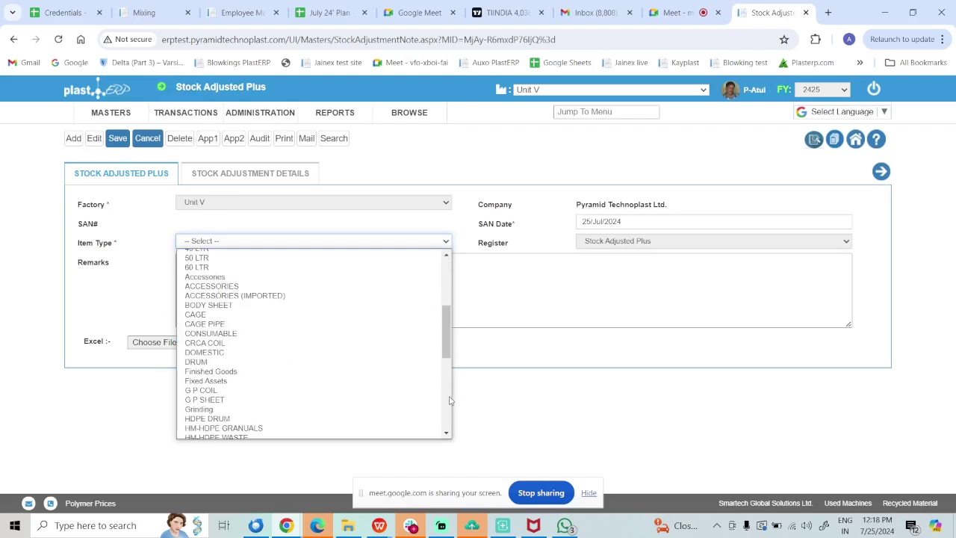
left_click(428, 428)
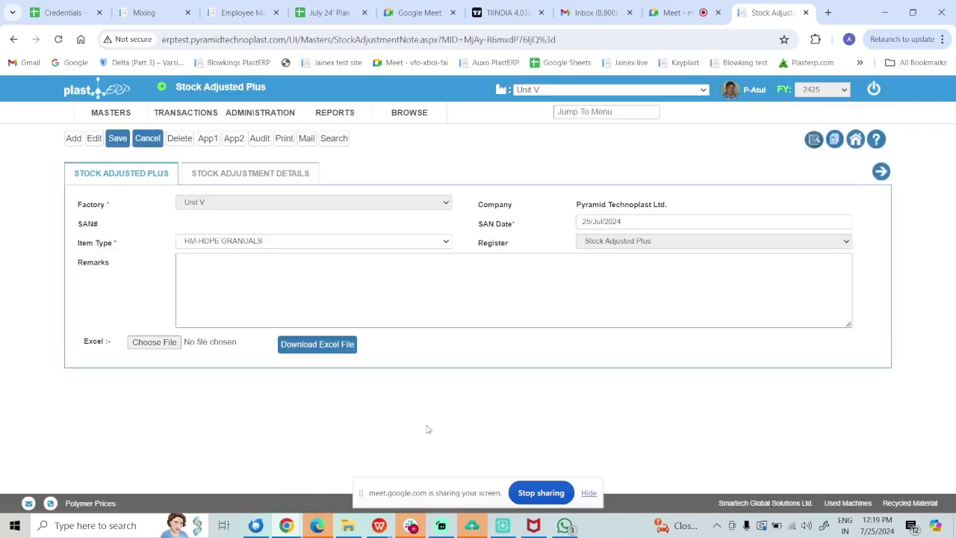
Step: Try to find the stock location in the adjustment details by searching for "rm" and "Raw"
left_click(261, 176)
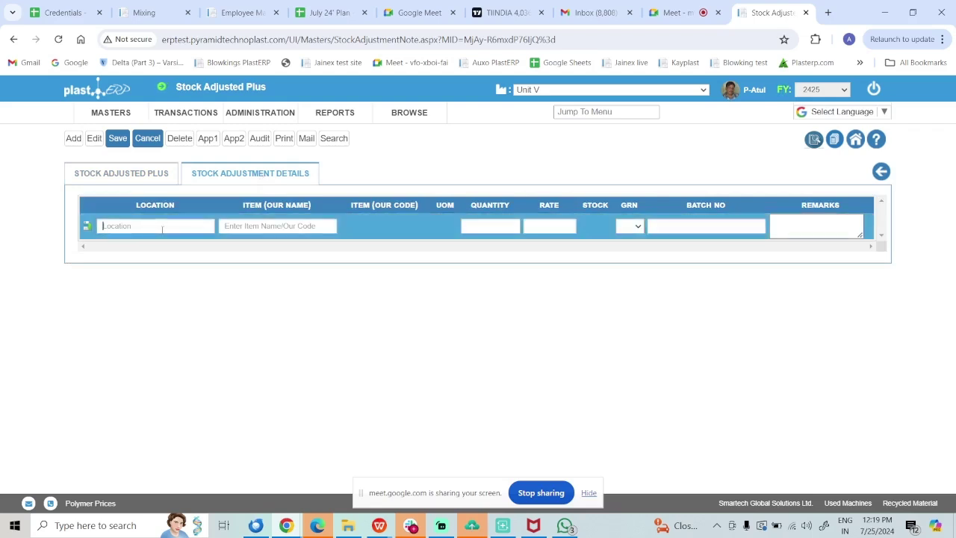
type("rm")
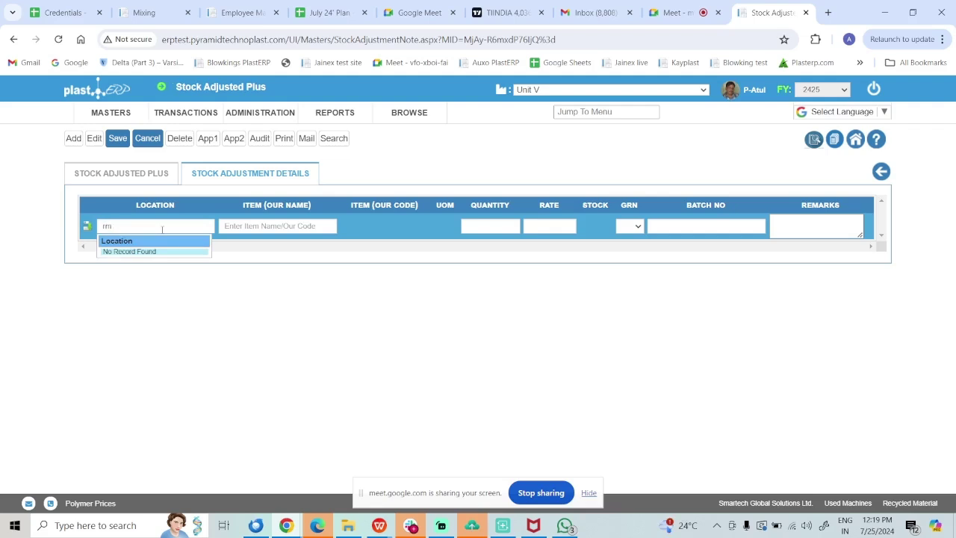
key("BackSpace")
key("BackSpace")
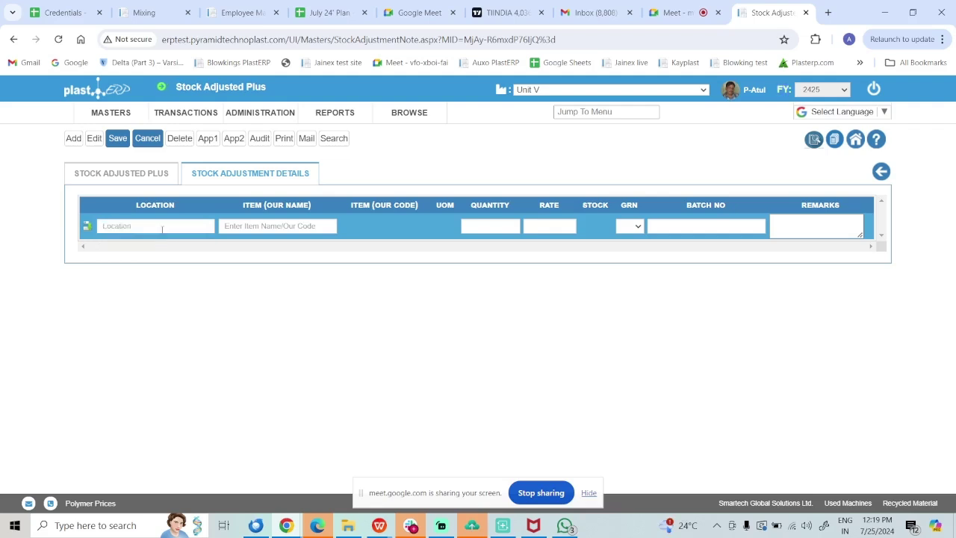
type("Raw")
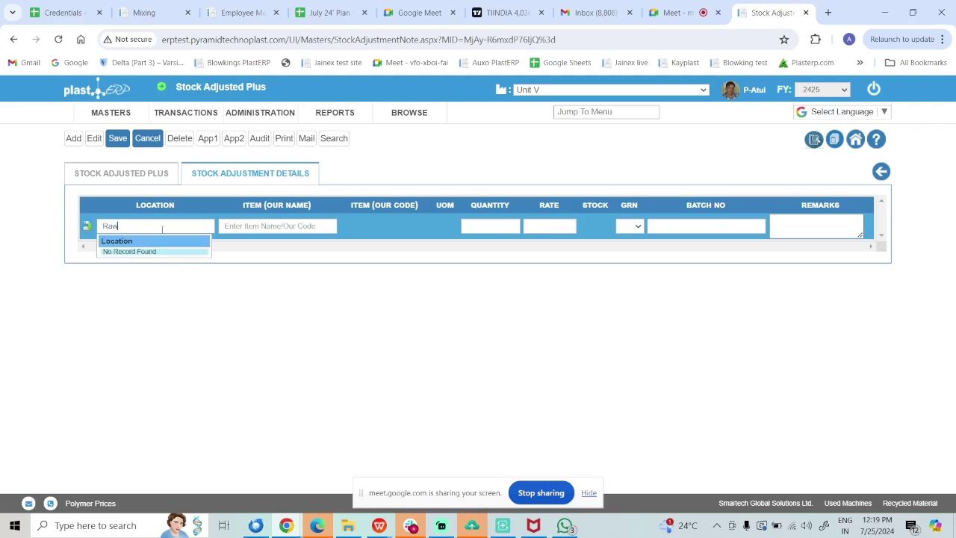
key("BackSpace")
key("BackSpace")
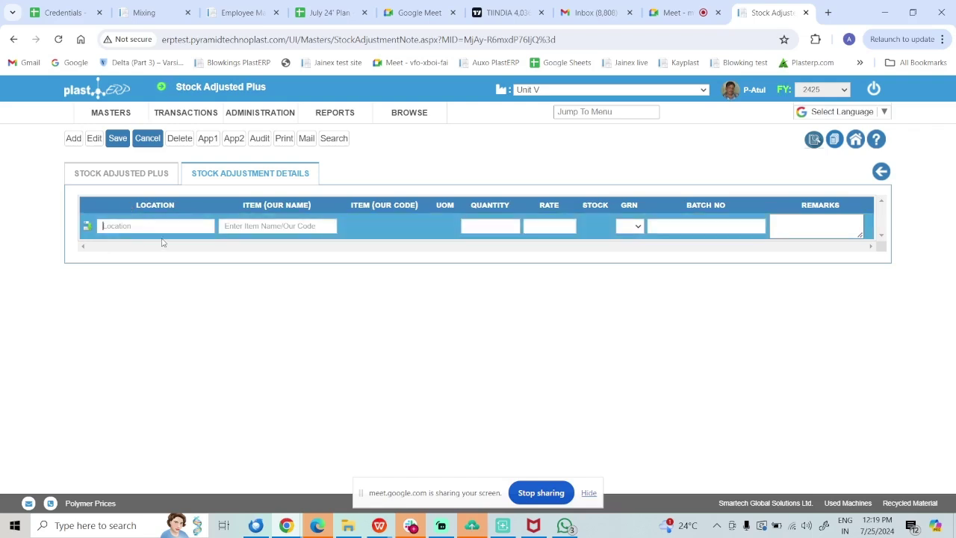
Step: Look up the store names defined for Unit V in the Store Master by expanding its whole tree
mouse_move(118, 120)
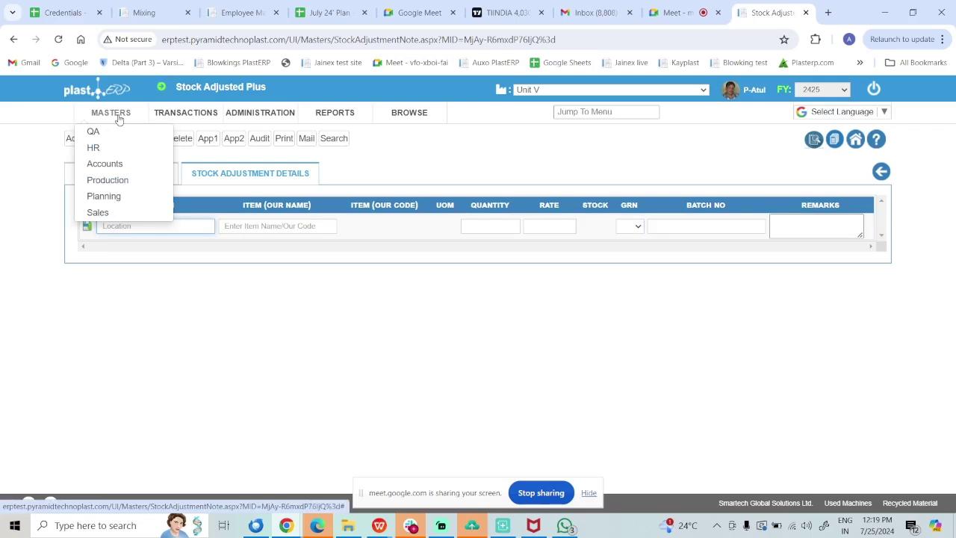
mouse_move(121, 180)
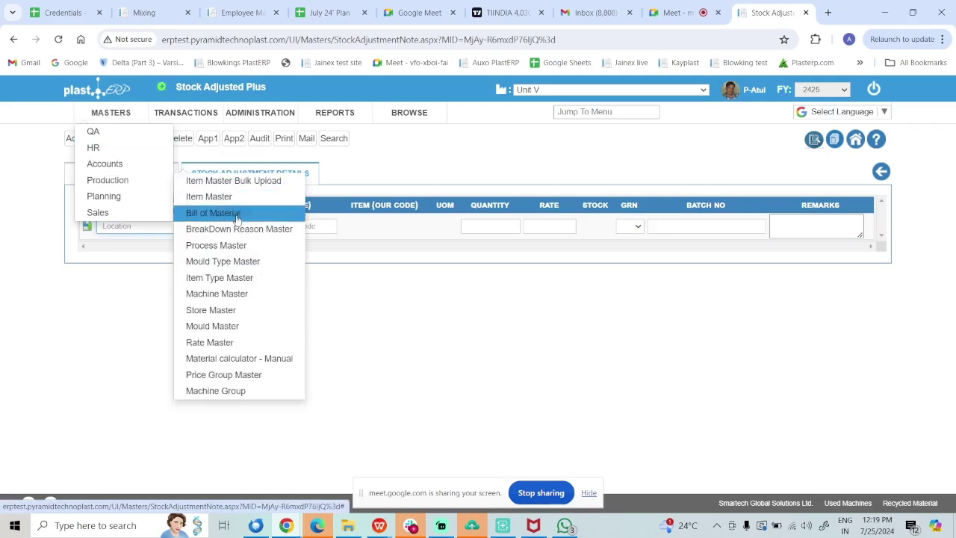
left_click(225, 313)
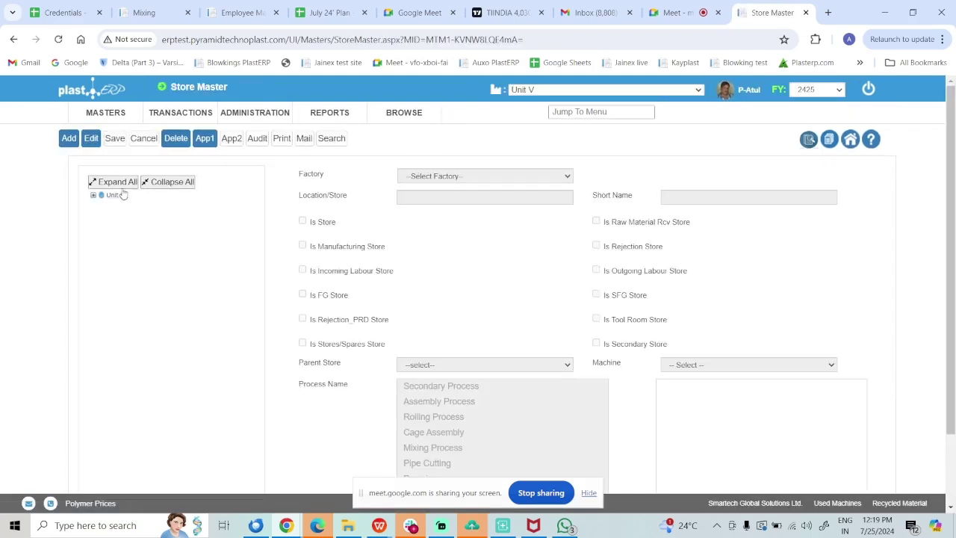
left_click(120, 183)
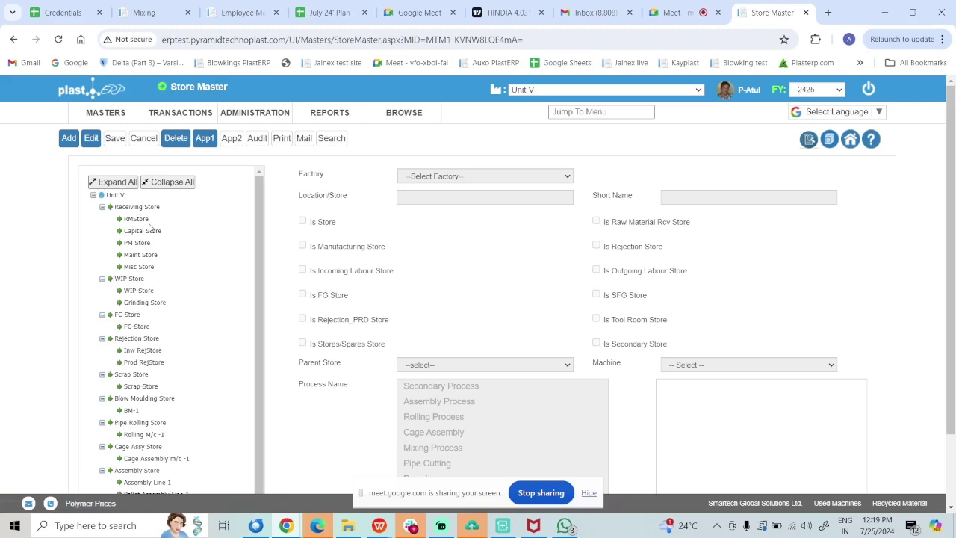
Step: Return to Stock Adjusted Plus and add a new stock adjustment note for item type HM-HDPE GRANUALS
mouse_move(180, 114)
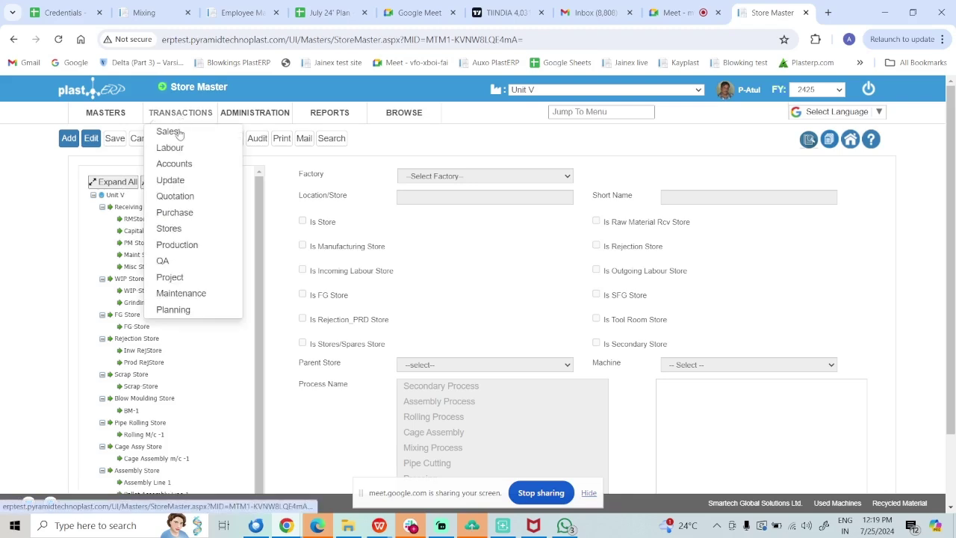
mouse_move(195, 231)
mouse_move(308, 297)
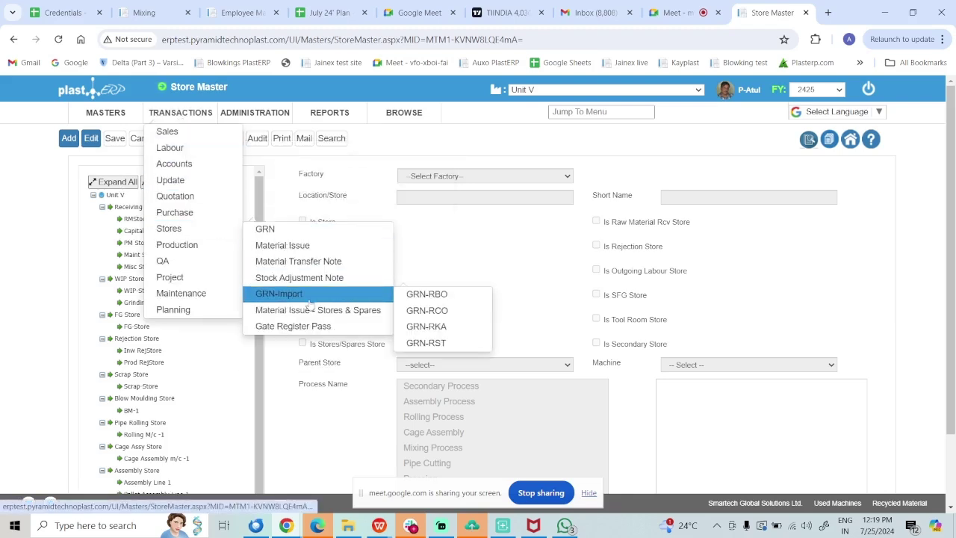
mouse_move(321, 278)
left_click(443, 280)
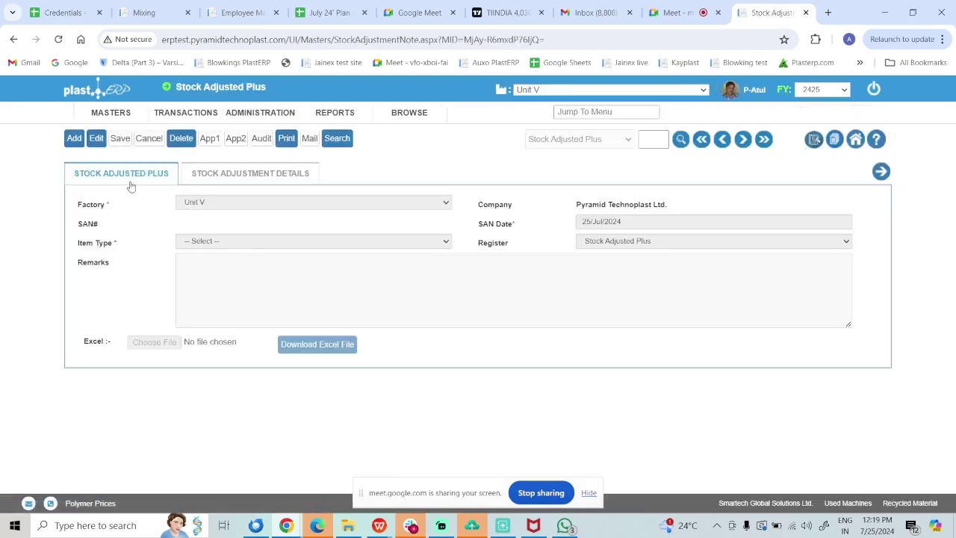
left_click(74, 139)
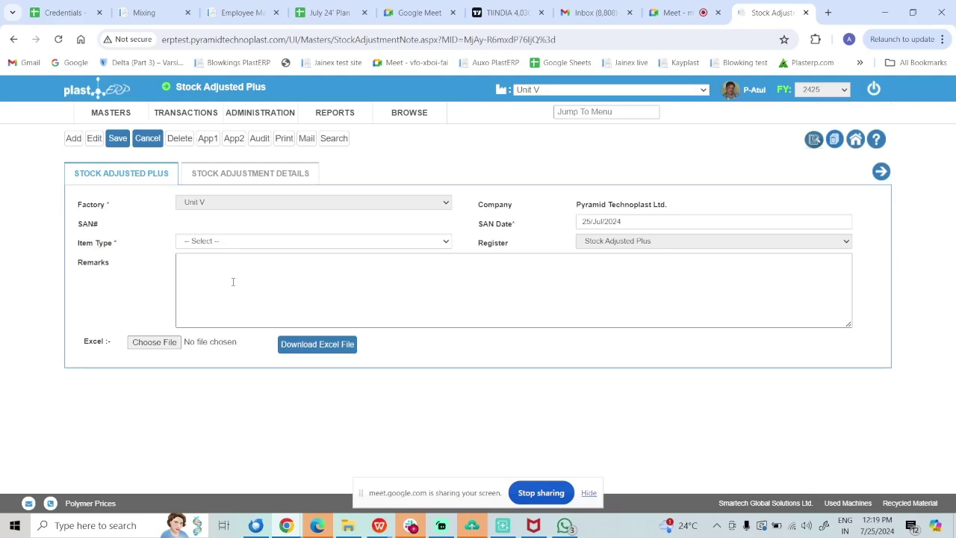
left_click(324, 241)
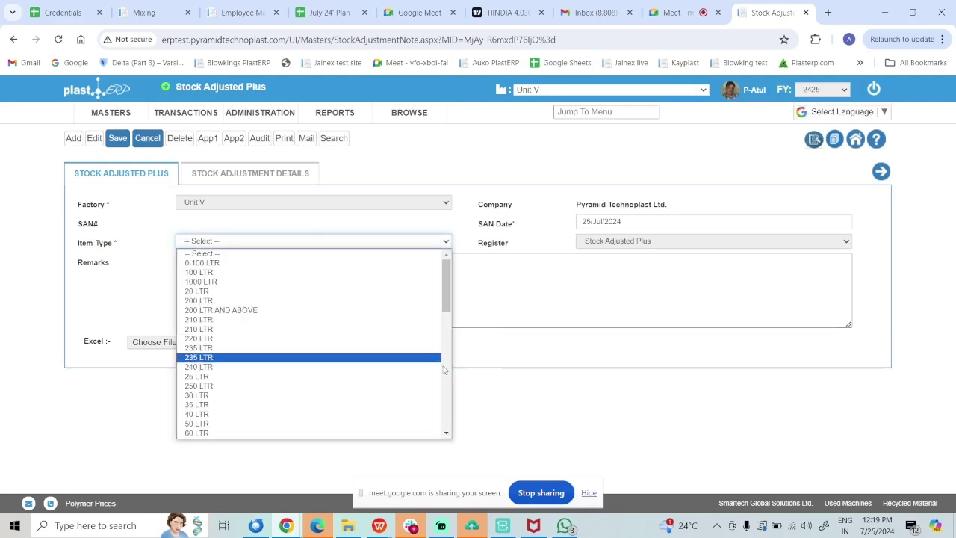
scroll(449, 404, "down", 5)
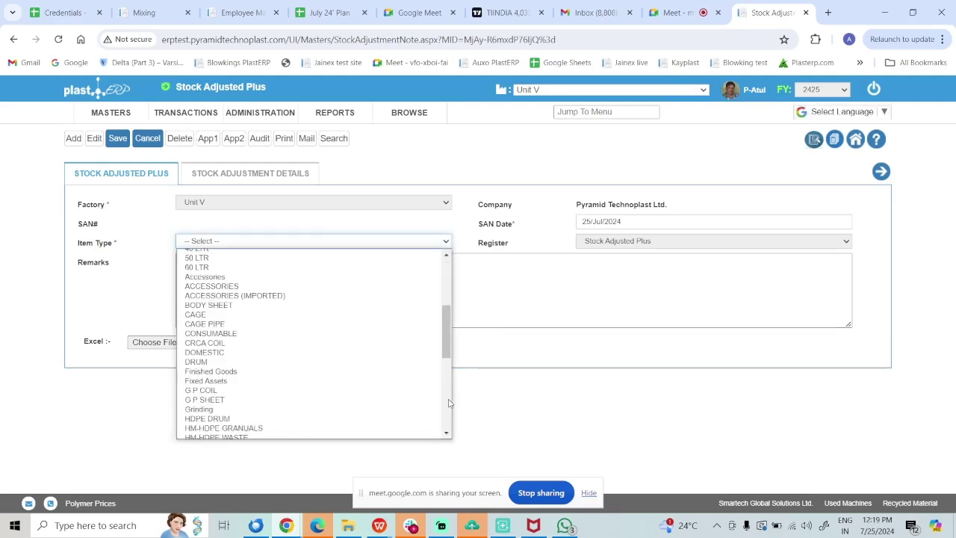
left_click(422, 428)
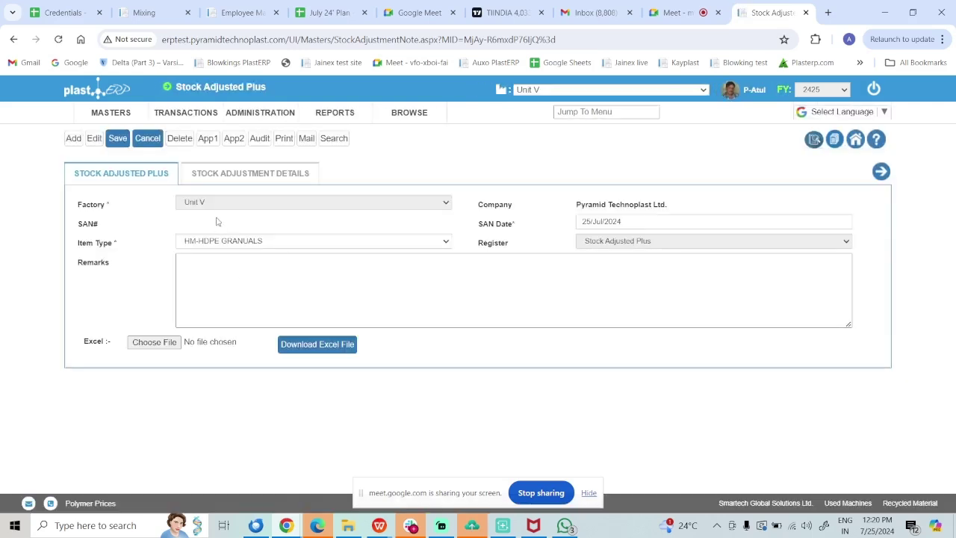
Step: Set the adjustment detail line's location to RMStore and its item to HM-HDPE GRANUALS -RM
left_click(245, 175)
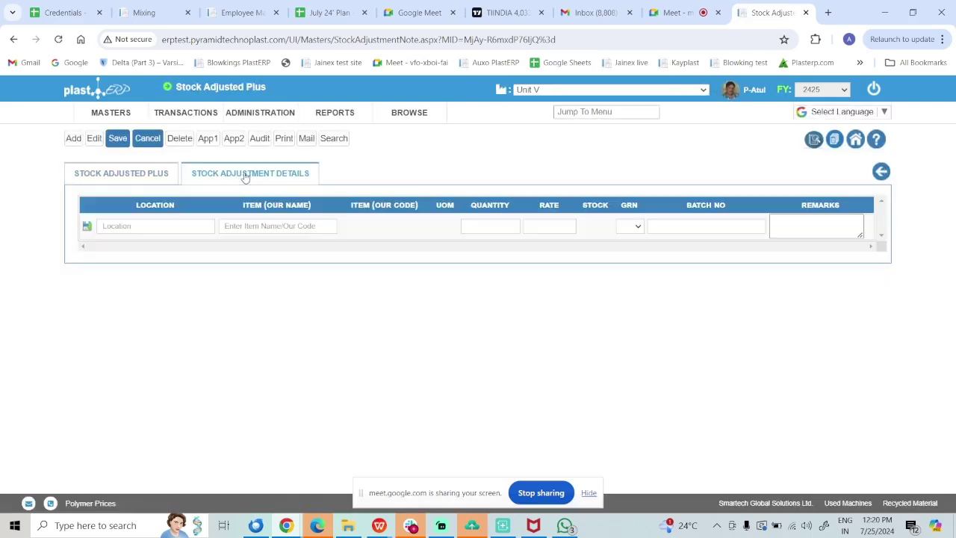
left_click(177, 227)
type("lms")
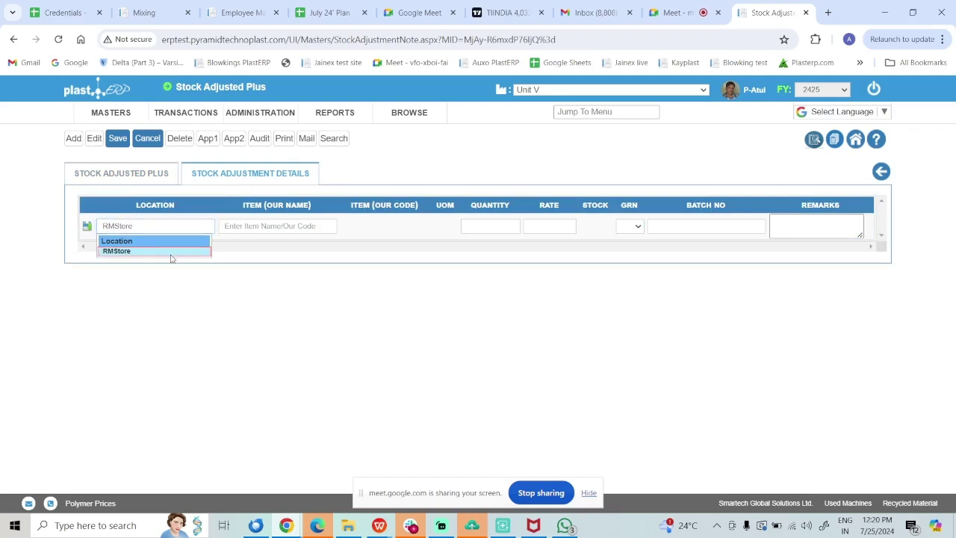
left_click(170, 251)
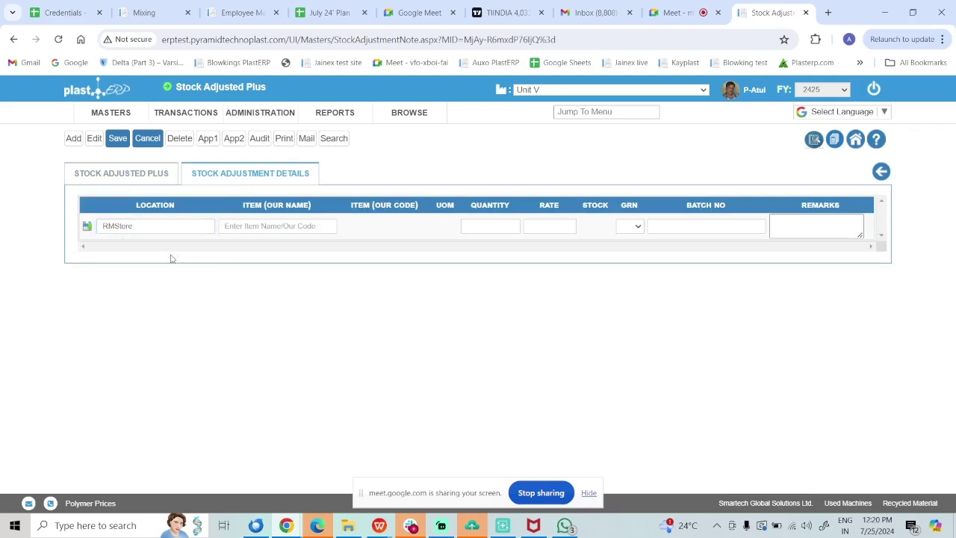
left_click(251, 227)
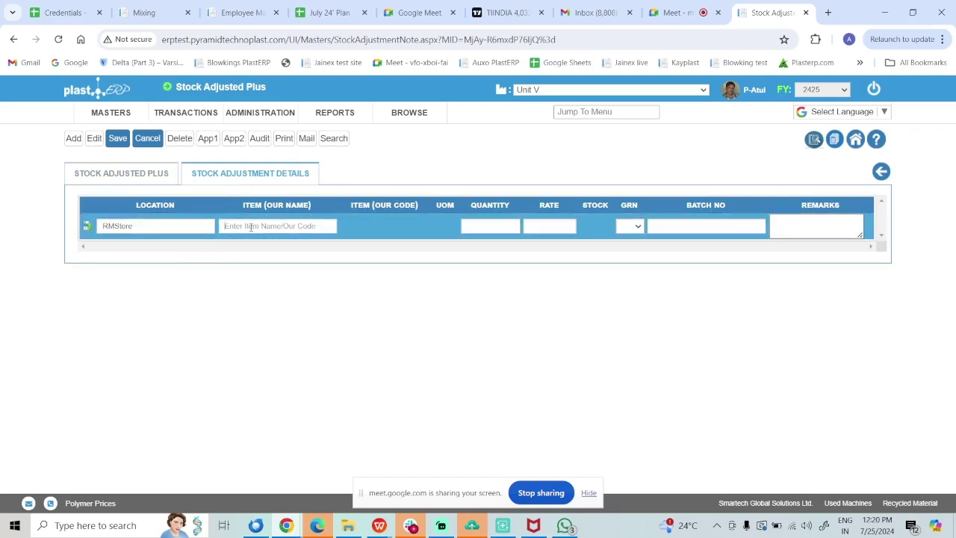
type("hm-hdpe")
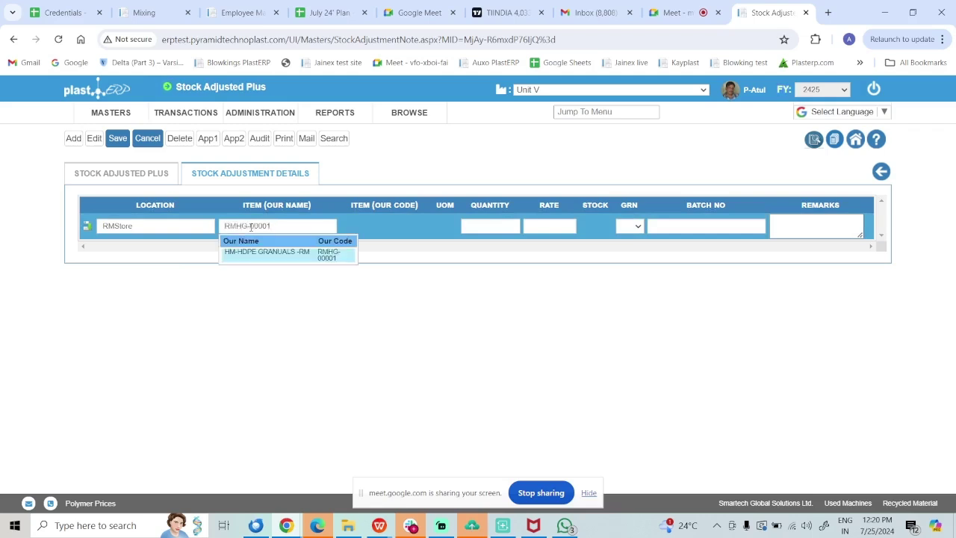
left_click(257, 254)
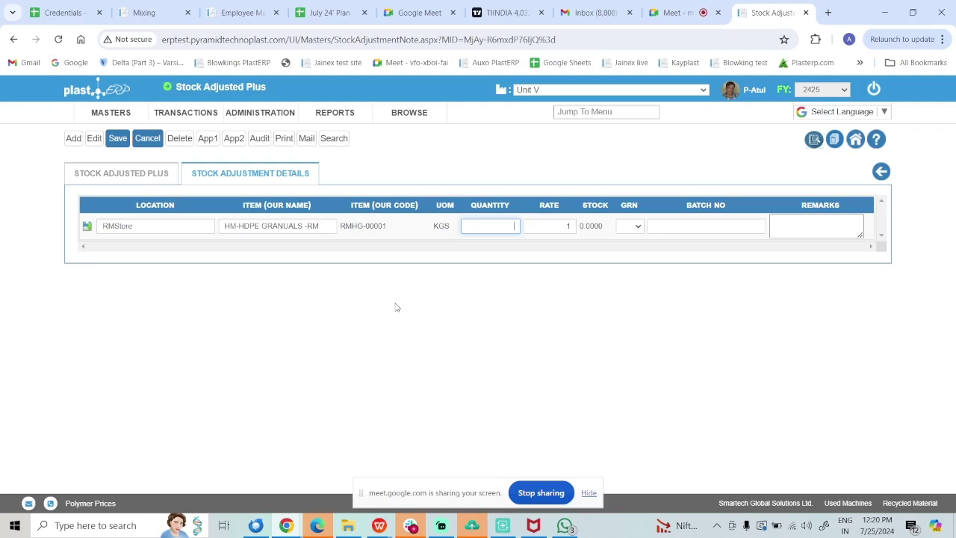
Step: Set the granules line's quantity to 3000 and its rate to 100
type("3000")
key("Tab")
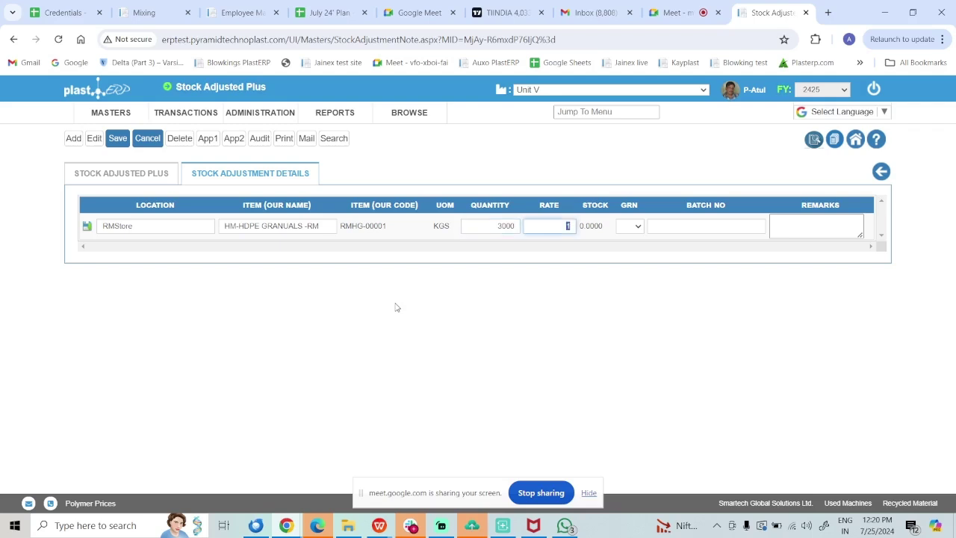
key("Tab")
key("Tab")
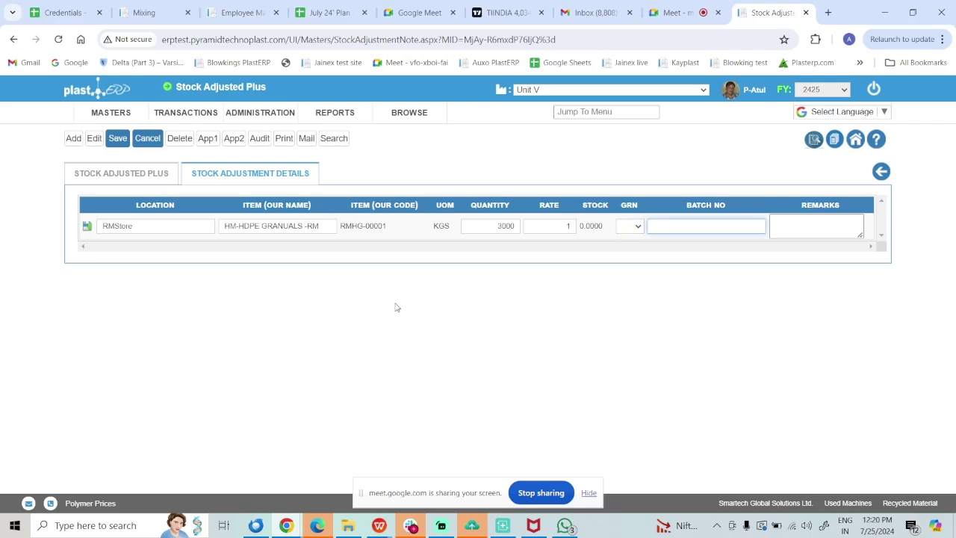
left_click(565, 225)
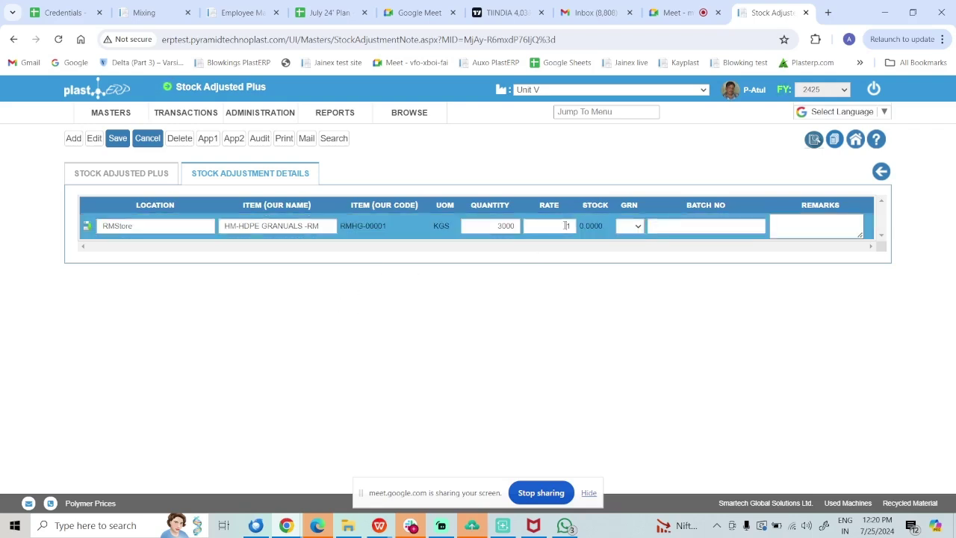
type("100")
Step: Enter batch number 2507 and the remark "Trials" for the granules line
left_click(699, 226)
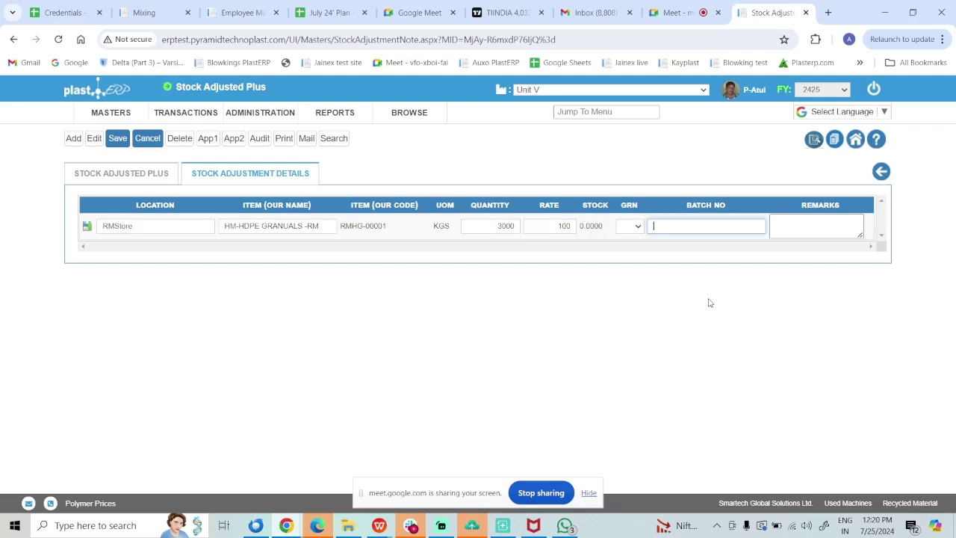
type("2507")
key("Tab")
type("Trials")
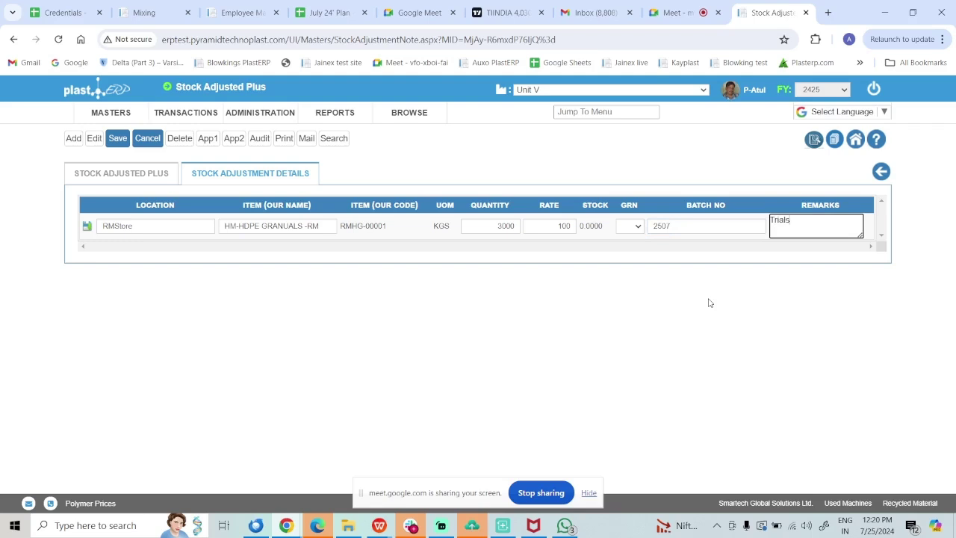
Step: Add the completed granules line to the adjustment details and save the stock adjustment note
left_click(630, 333)
left_click(87, 228)
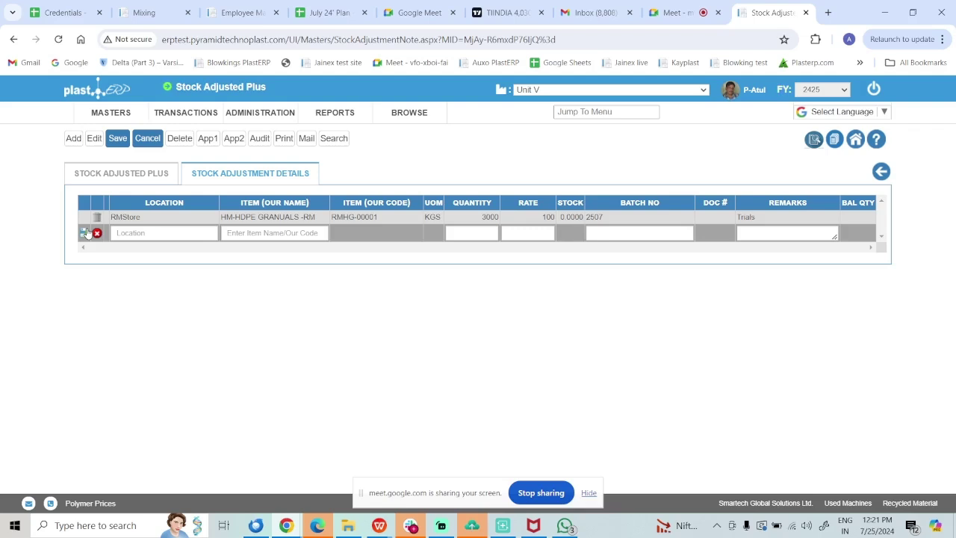
left_click(118, 142)
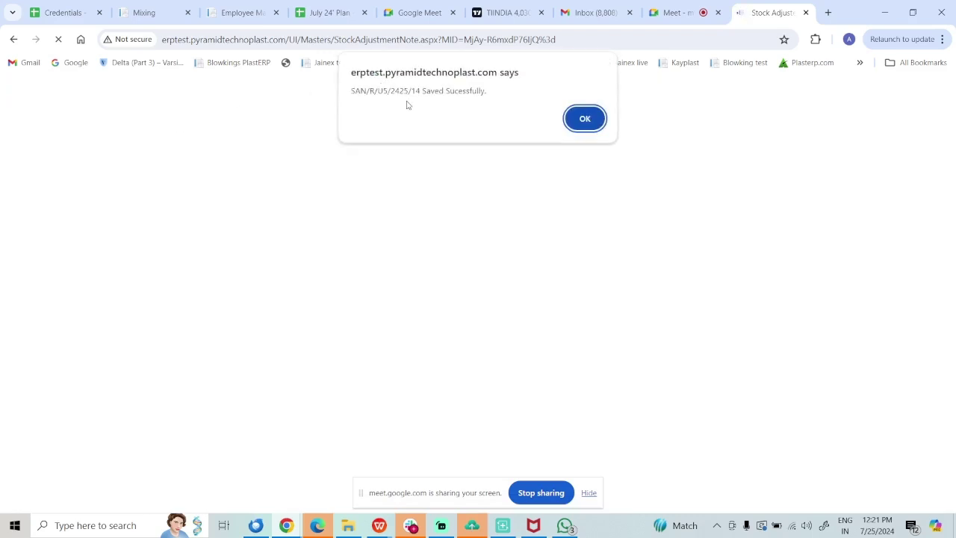
left_click(584, 119)
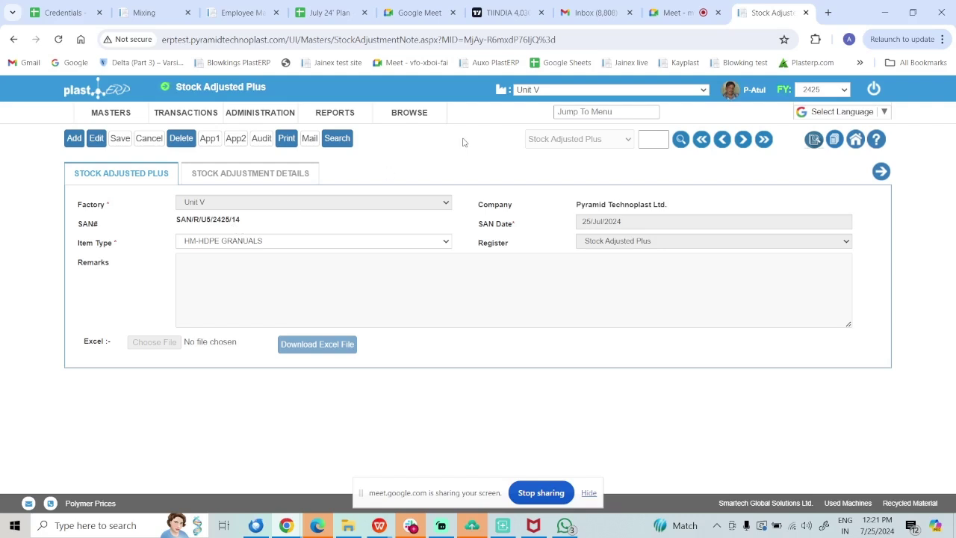
Step: Run the stores Inventory Ledger report for Unit V with all stores selected
mouse_move(409, 121)
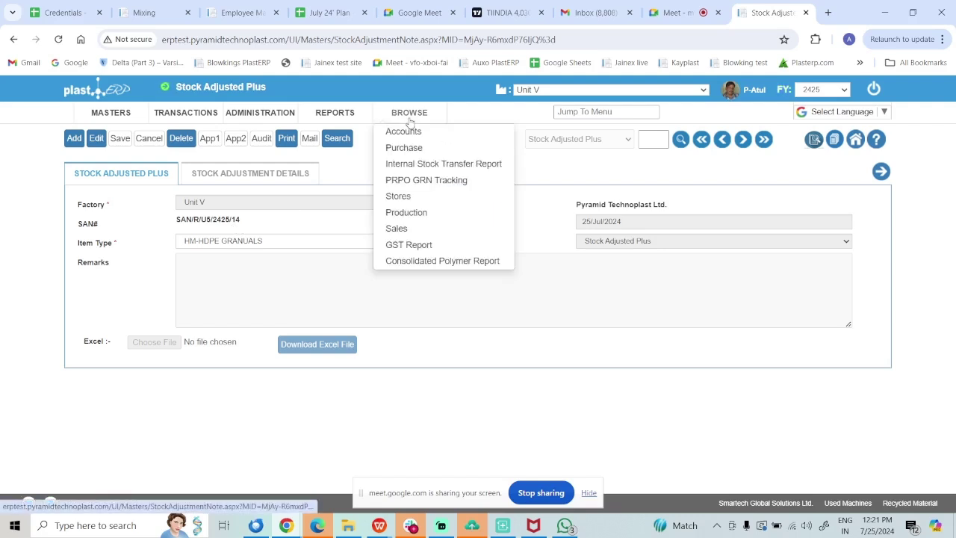
mouse_move(351, 120)
mouse_move(354, 151)
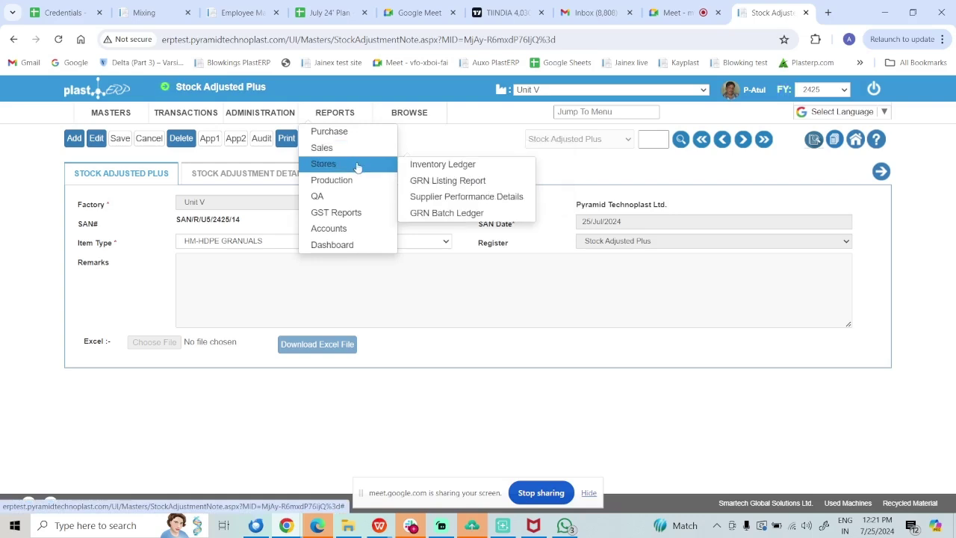
left_click(439, 164)
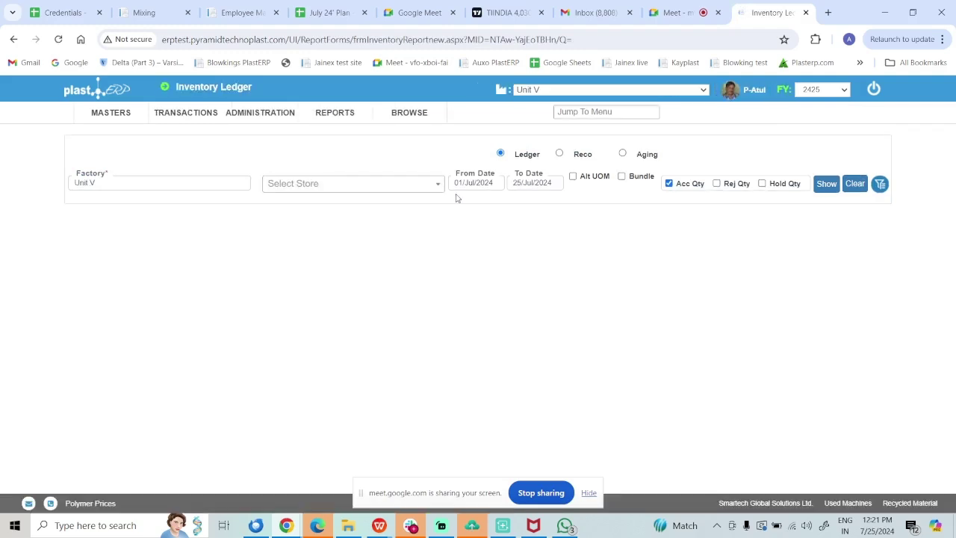
left_click(415, 191)
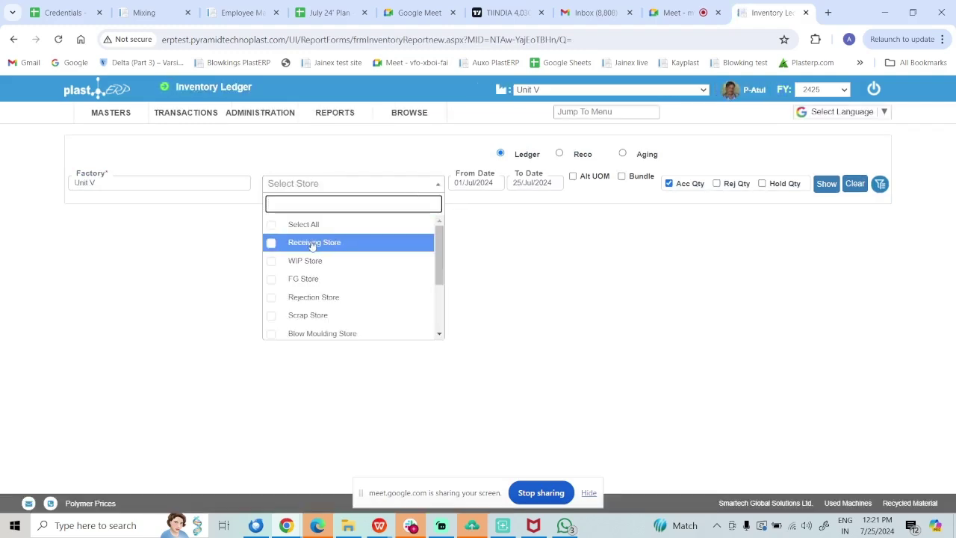
left_click(273, 225)
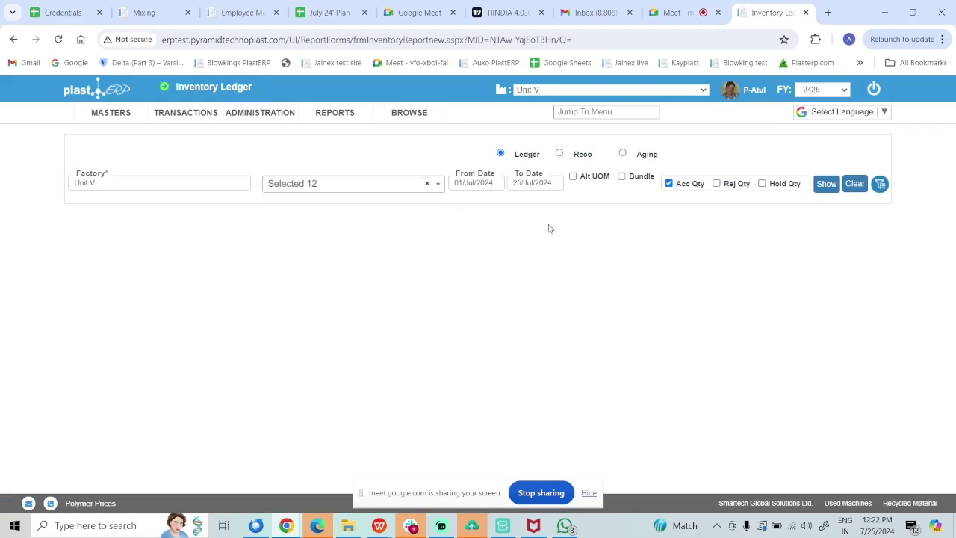
left_click(825, 185)
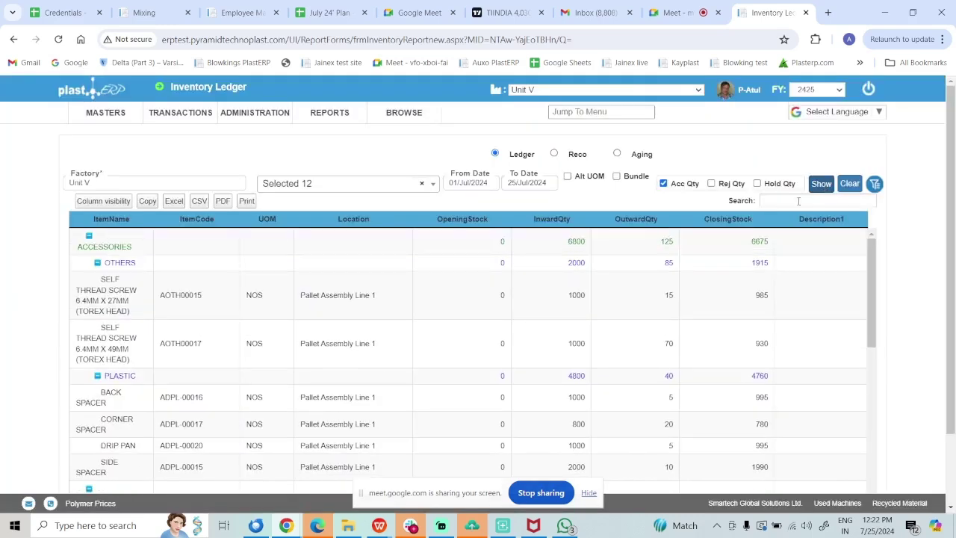
Step: Search the ledger for item code RMHG-00001 and open the monthly breakdown of its RMStore row
left_click(793, 201)
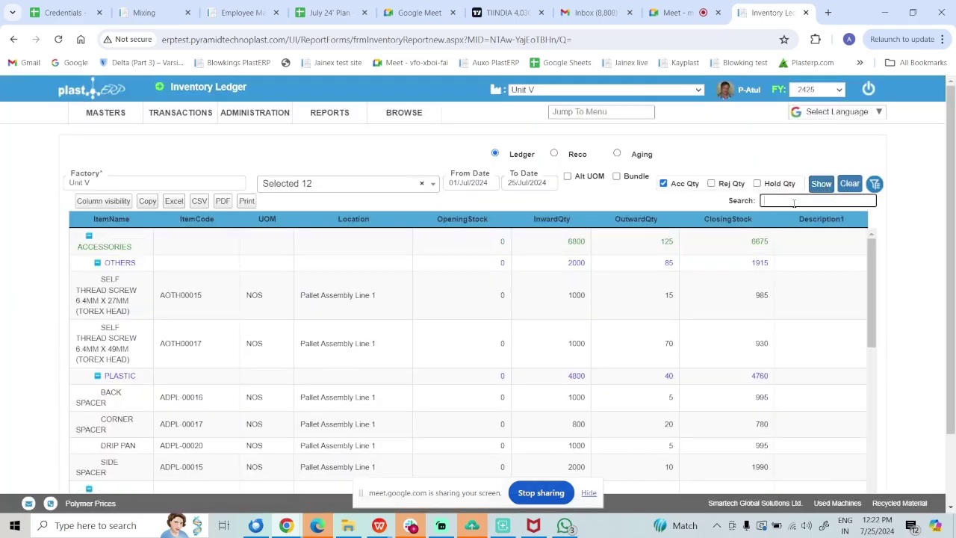
type("RMHG-00001")
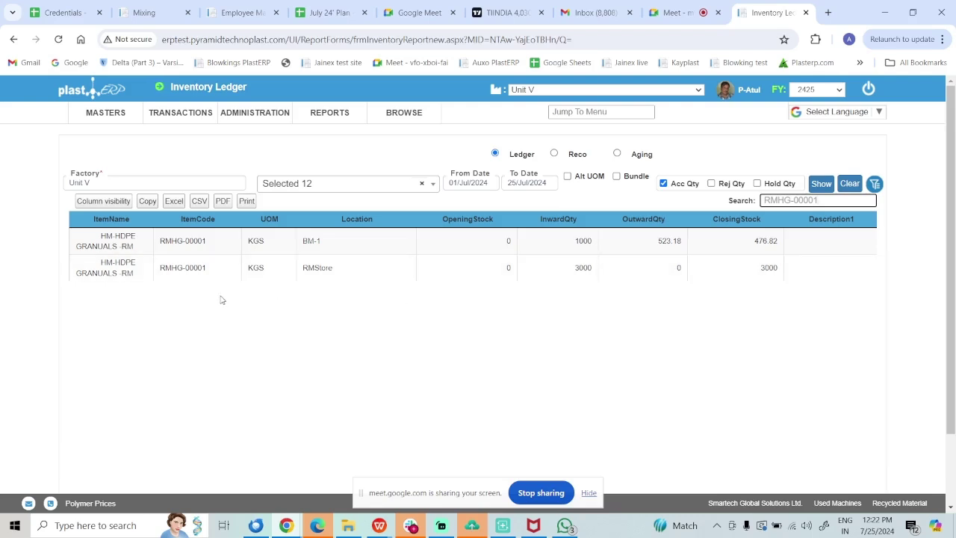
left_click(121, 274)
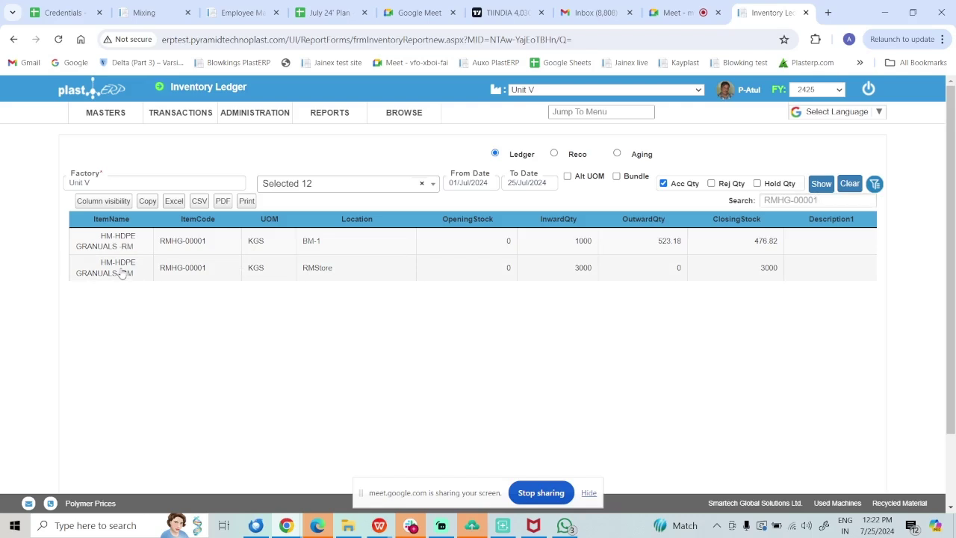
double_click(108, 274)
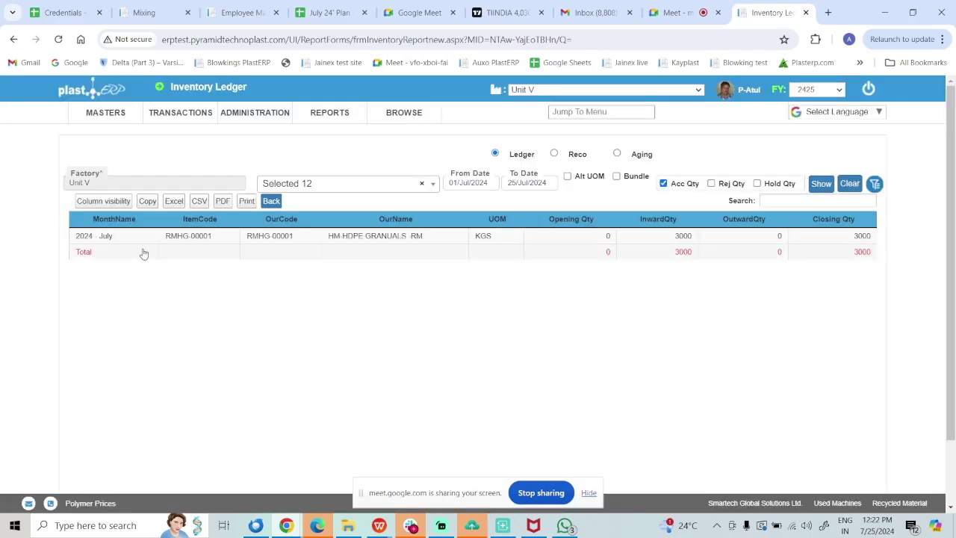
Step: Drill down from July 2024 to the source stock adjustment note, and return to the monthly breakdown
double_click(110, 238)
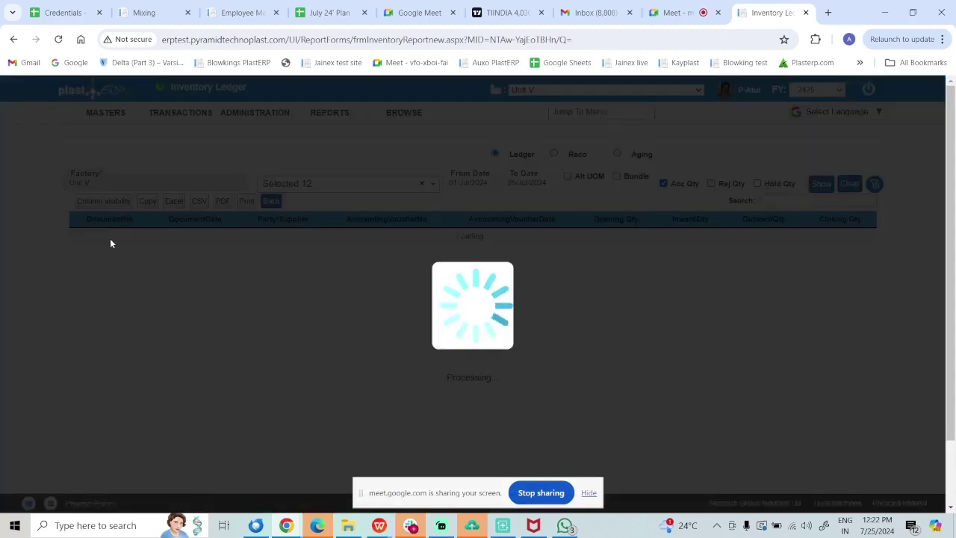
double_click(110, 238)
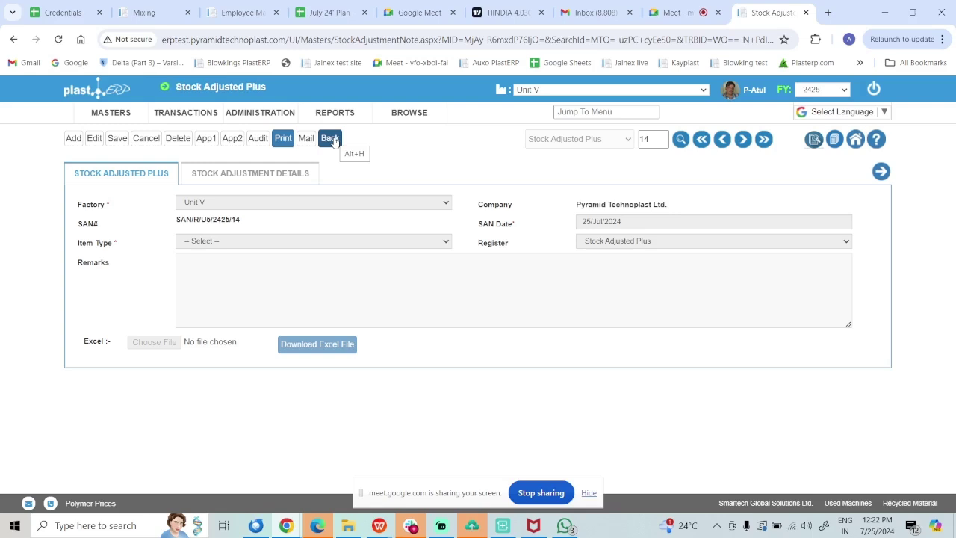
left_click(330, 139)
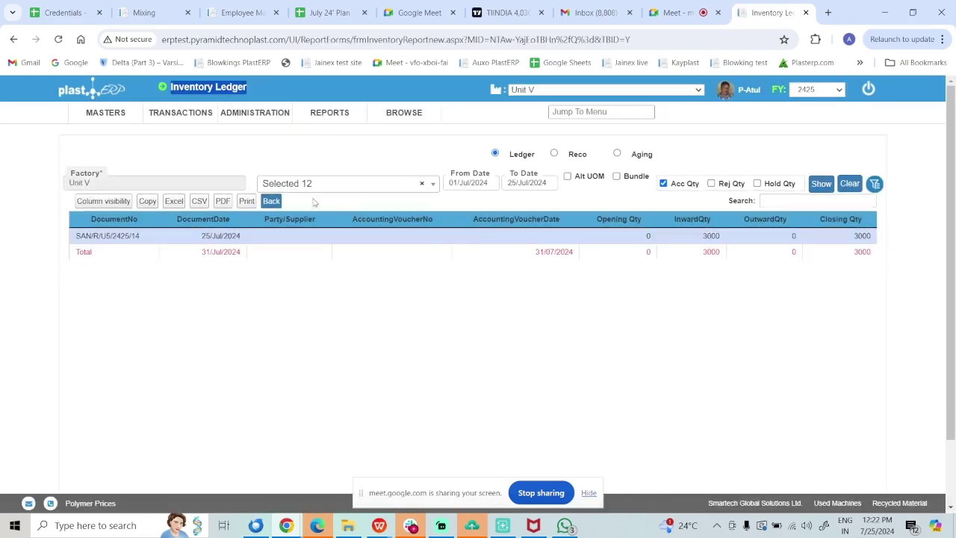
left_click(271, 203)
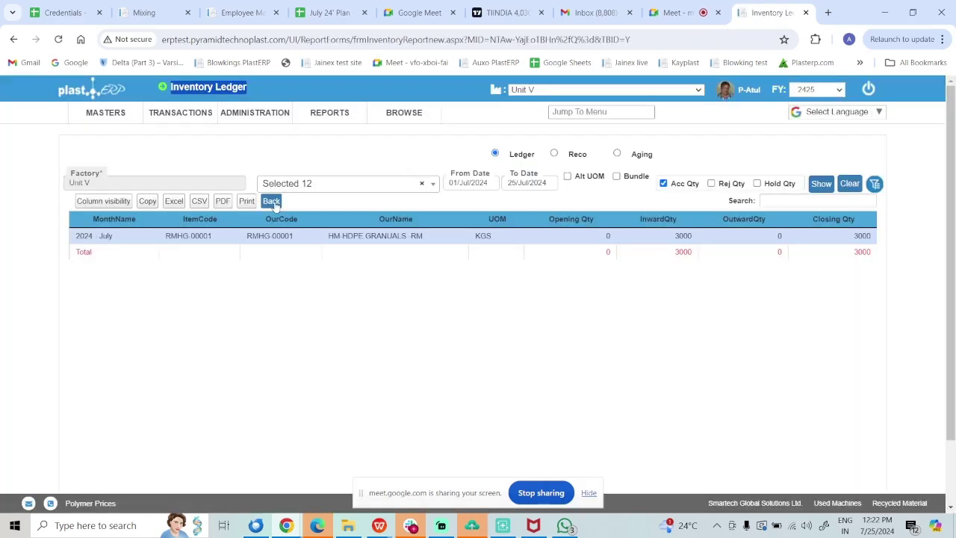